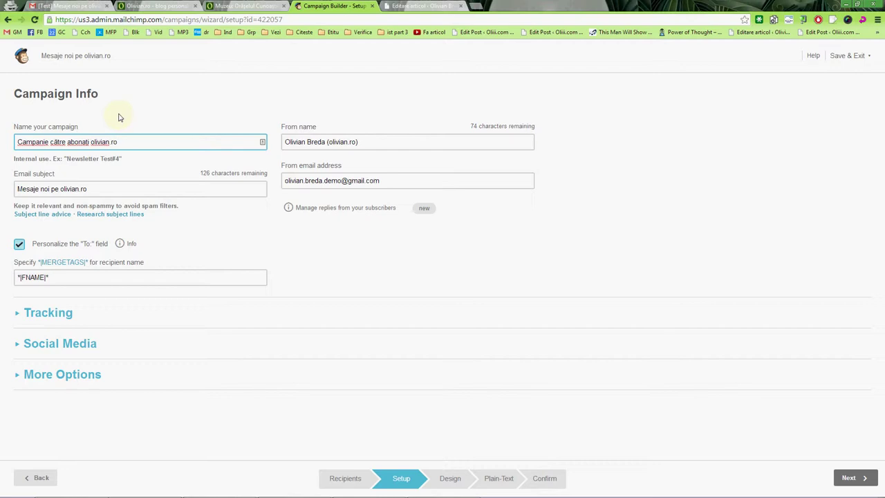
Search Google for "site:copyblogger.com subject OR title" and review the results for advice on email subject lines
click(105, 189)
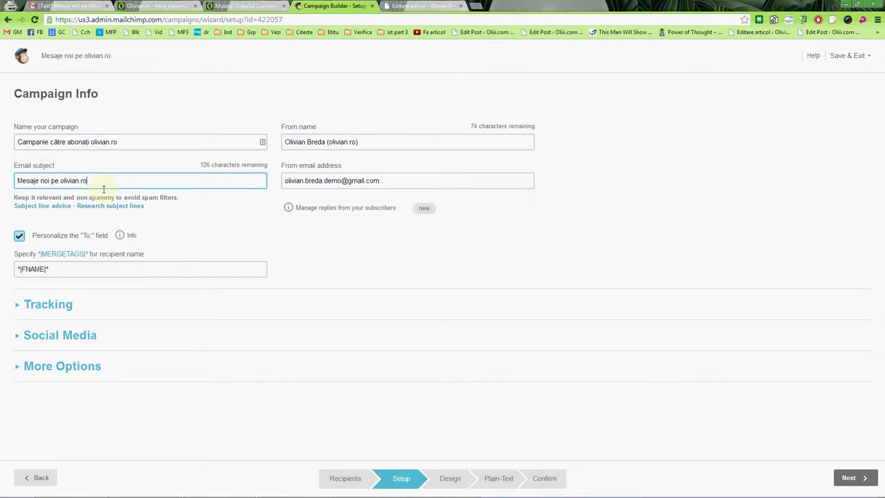
click(158, 6)
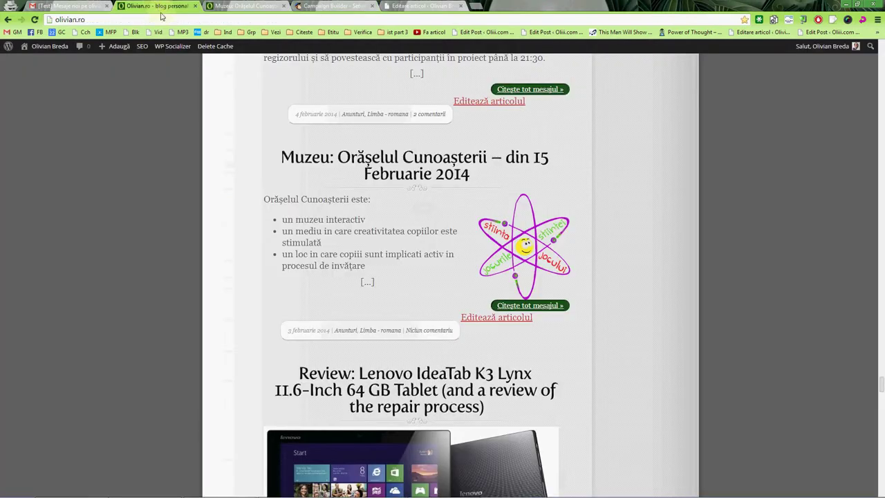
click(165, 21)
text(site:)
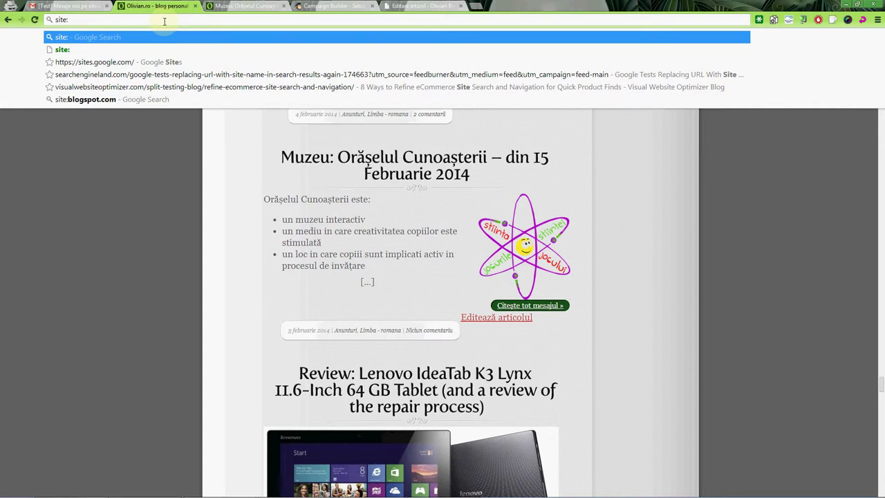
text(copyblogger.co)
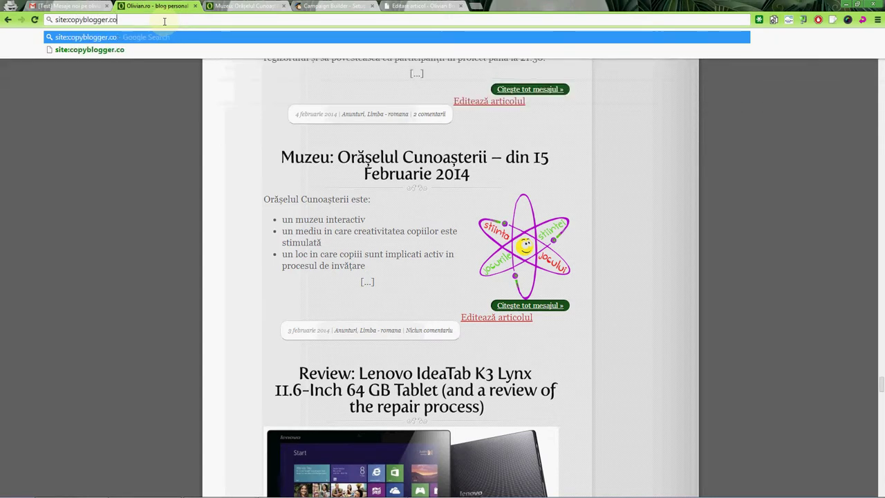
text(m subject OR t)
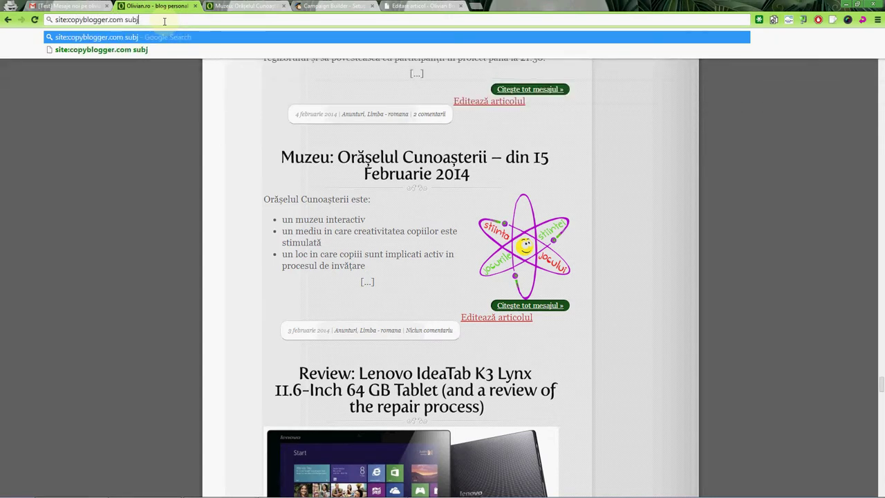
text(itle)
key(Return)
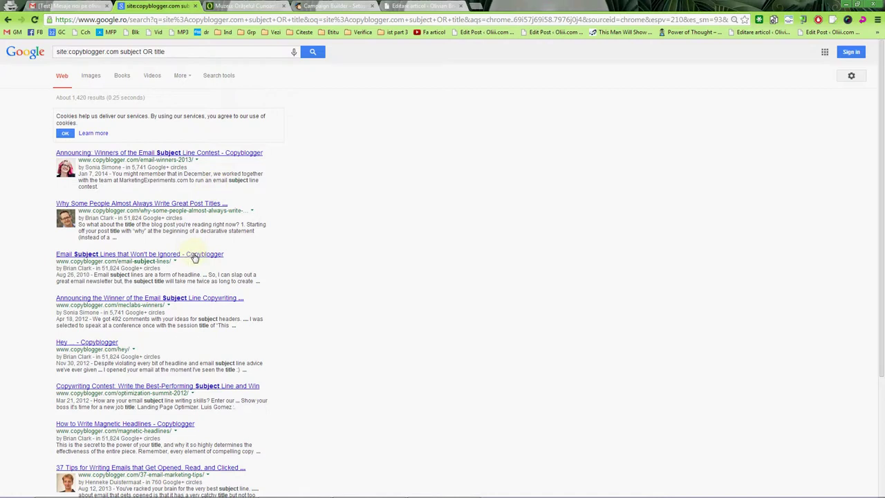
scroll(201, 256, down, 1)
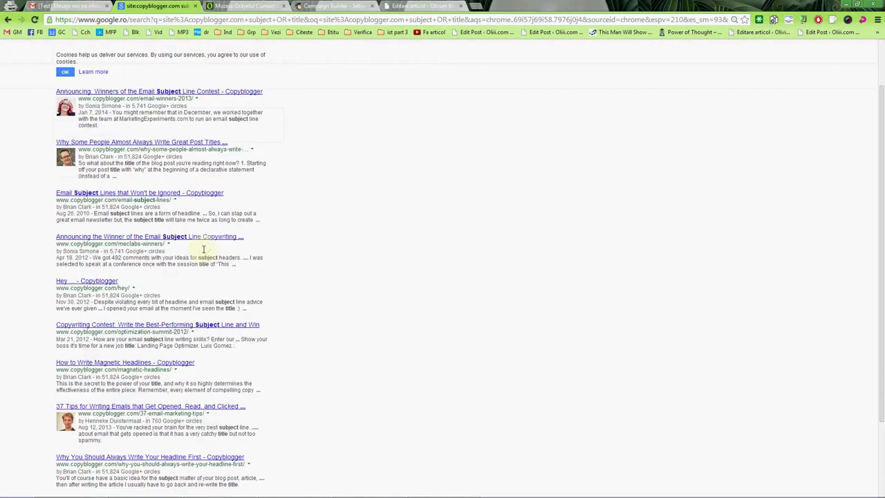
scroll(203, 249, down, 2)
scroll(207, 248, up, 3)
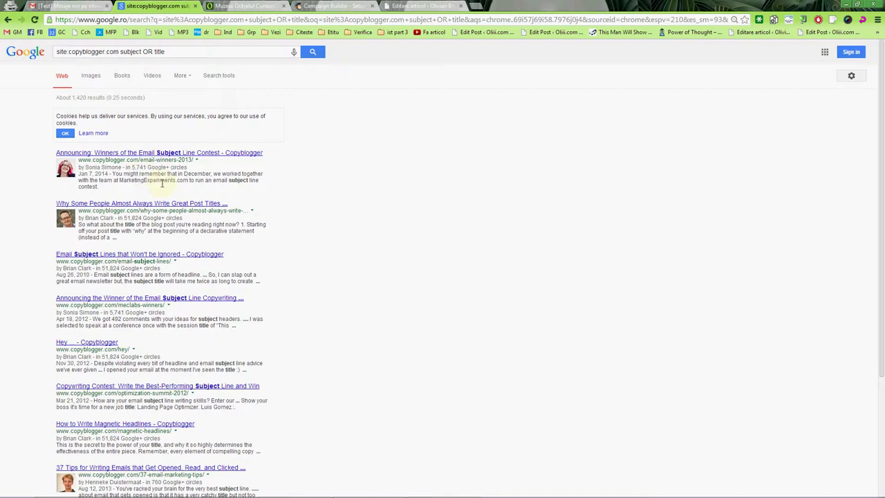
scroll(211, 233, down, 1)
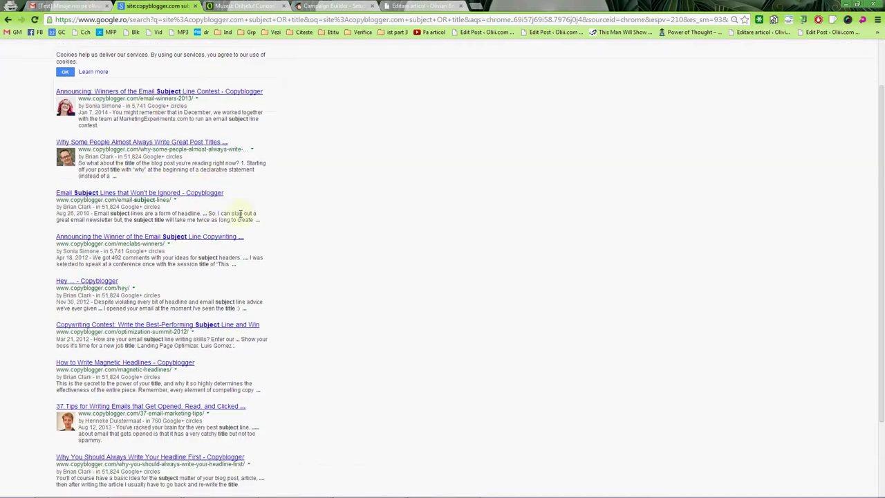
click(334, 6)
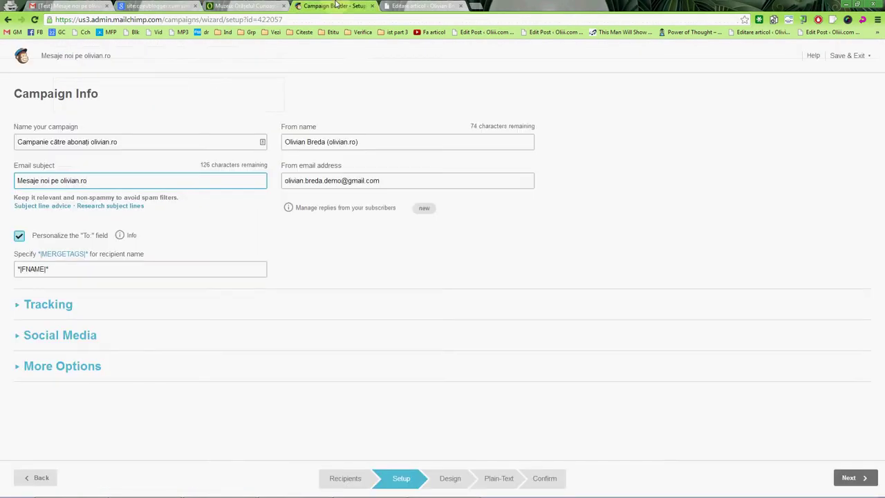
drag(103, 178, 18, 173)
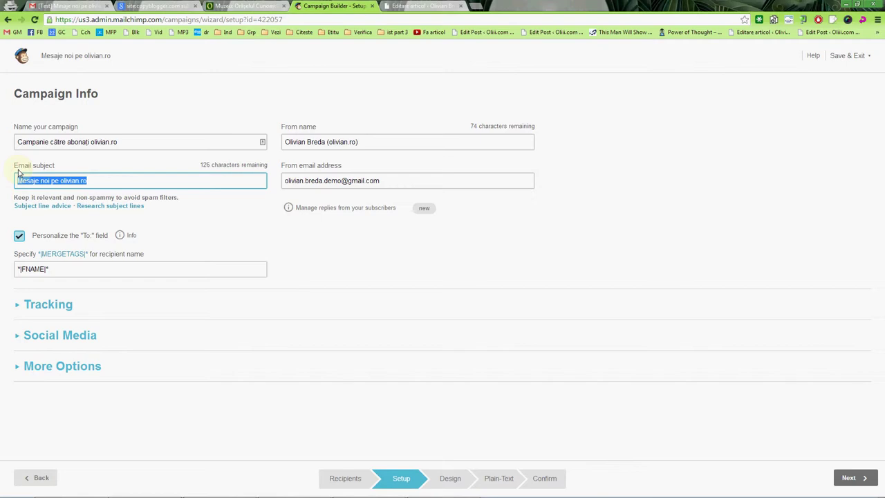
triple_click(32, 179)
click(63, 178)
double_click(69, 179)
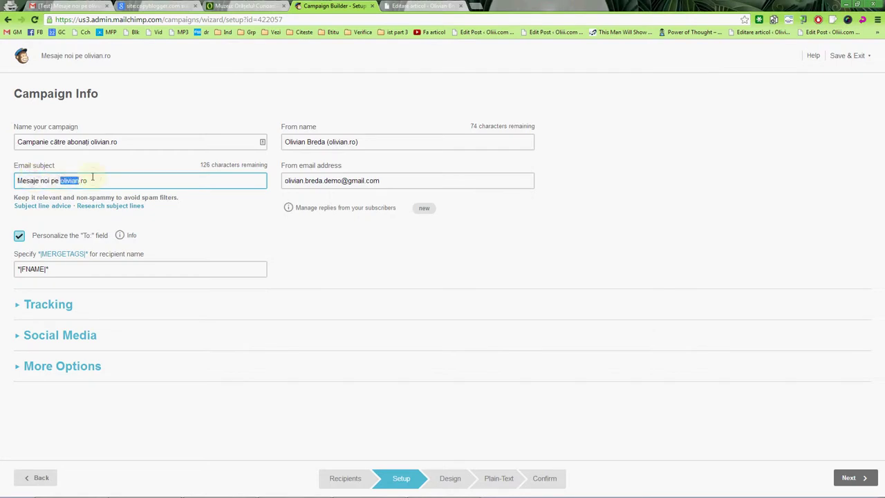
click(97, 180)
drag(97, 180, 18, 174)
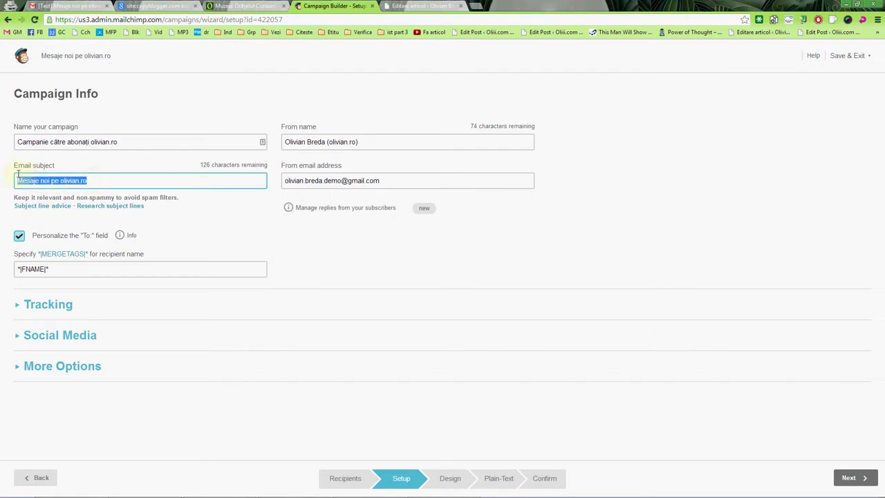
click(18, 174)
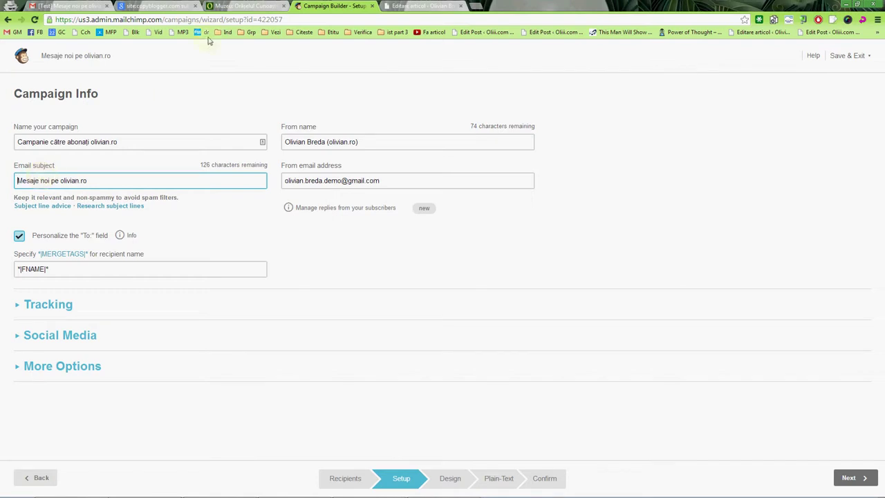
click(158, 6)
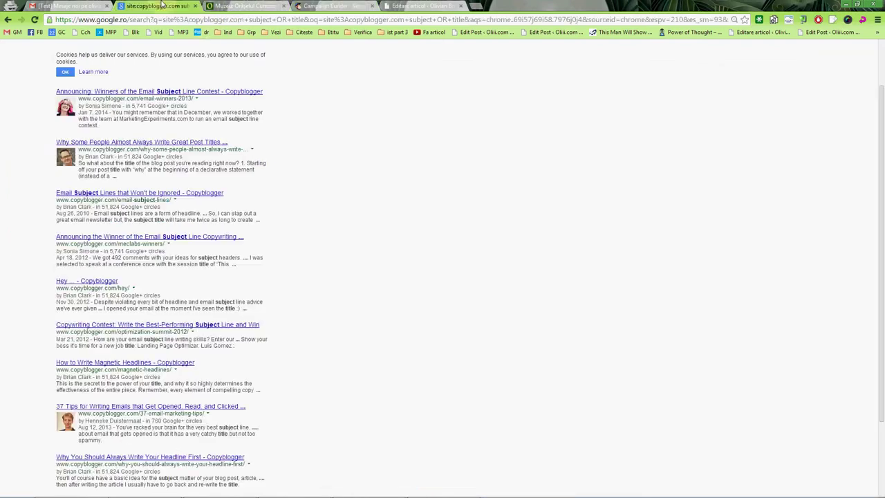
click(329, 7)
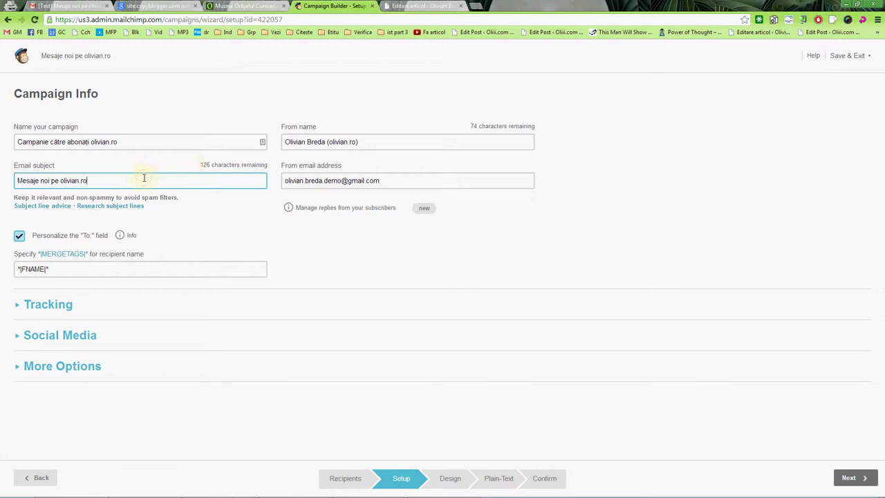
Replace the campaign's email subject with the article title "Muzeu: Orășelul Cunoașterii - din 15 Februarie 2014" copied from the post editor
drag(144, 179, 19, 181)
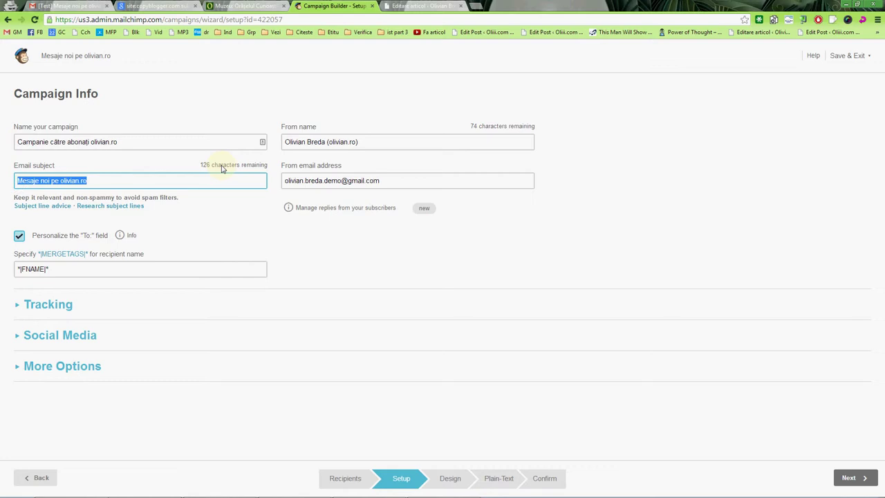
click(421, 5)
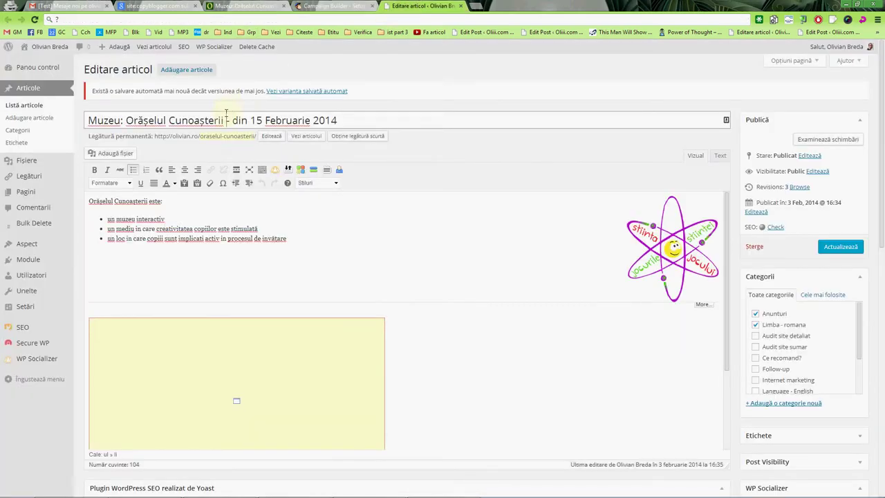
triple_click(226, 120)
key(ctrl+3)
key(ctrl+4)
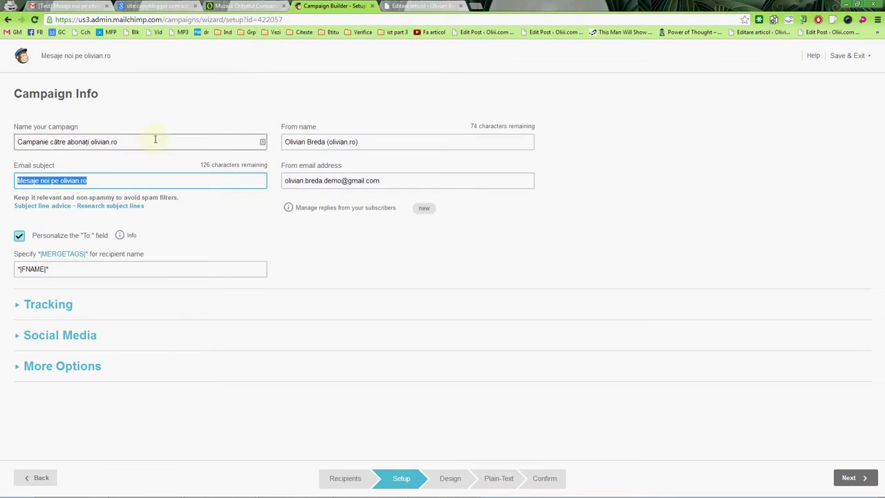
text(Muzeu: Orăşelul Cunoaşterii - din 15 Februarie 2014)
Try a "(VIDEO)" prefix in front of the email subject and remove it
text((VIDEO))
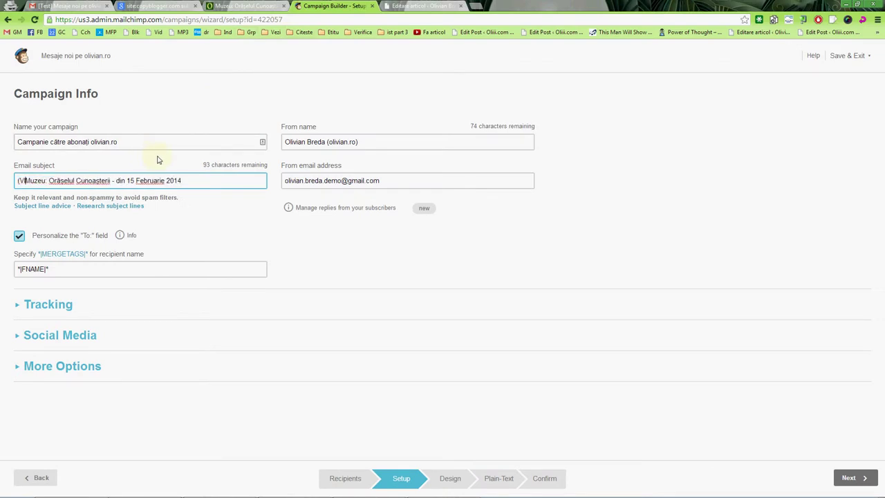
key(shift+Home)
key(BackSpace)
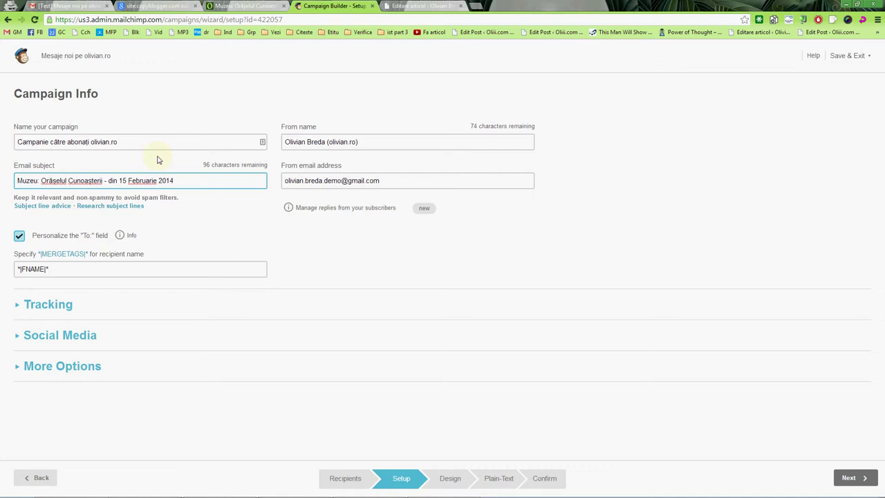
Try the endings ", Bucuresti" and "intrarea liberă" on the email subject and remove them
text(, Bucuresti)
key(ctrl+shift+Left)
key(BackSpace)
text(intrarea liberă)
key(ctrl+shift+Left)
key(ctrl+shift+Left)
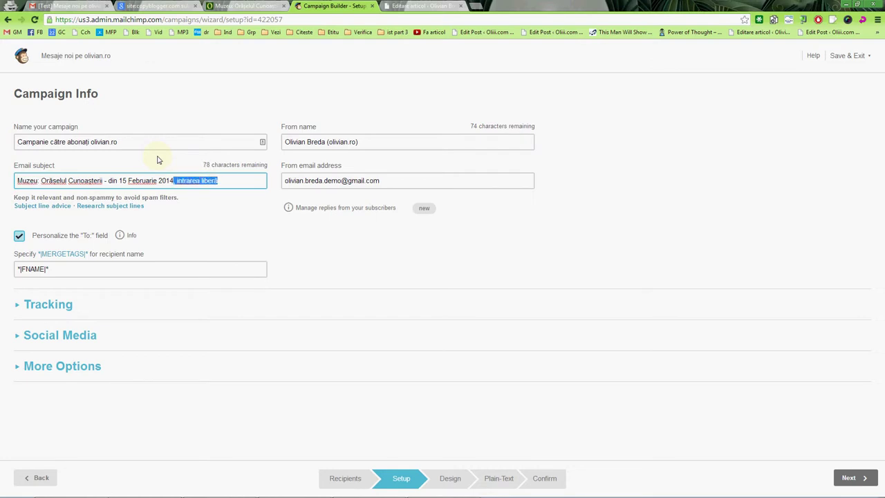
key(BackSpace)
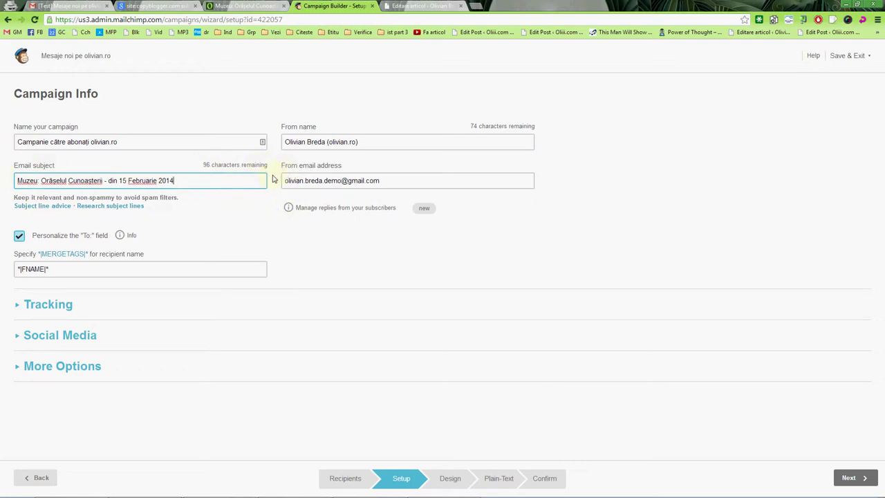
Try appending a second copy of the title to the email subject and delete the duplicate
key(ctrl+a)
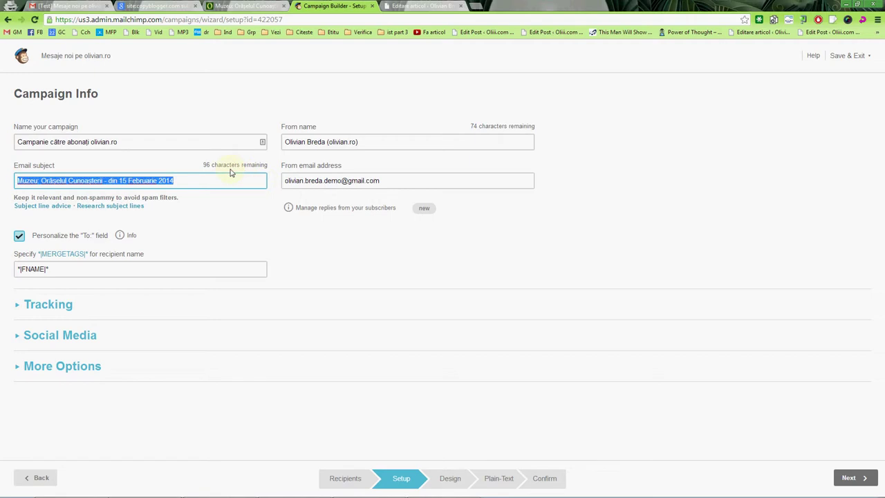
key(ctrl+c)
click(229, 180)
key(ctrl+v)
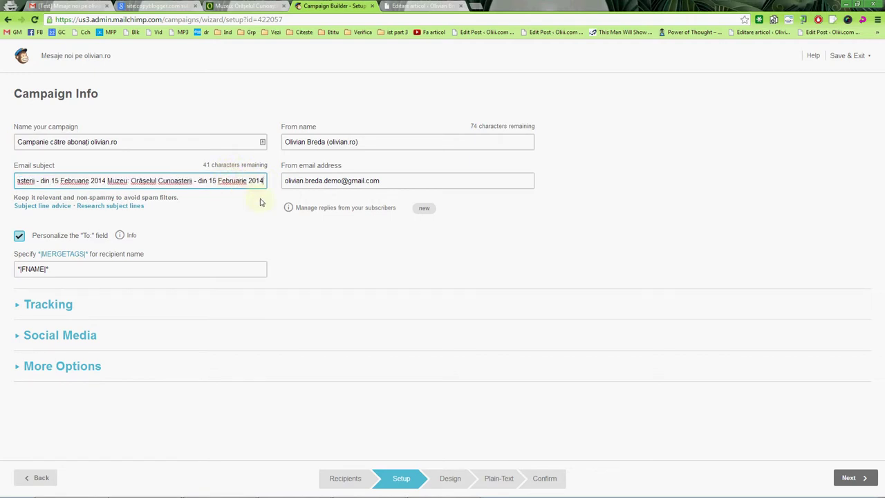
drag(263, 181, 107, 181)
key(BackSpace)
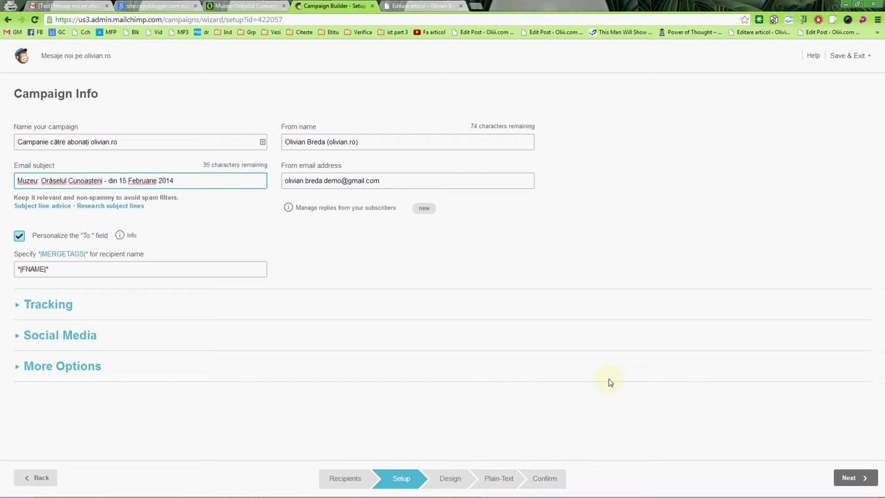
Continue to the campaign's design stage and filter the predesigned templates to the Holiday category only
click(848, 478)
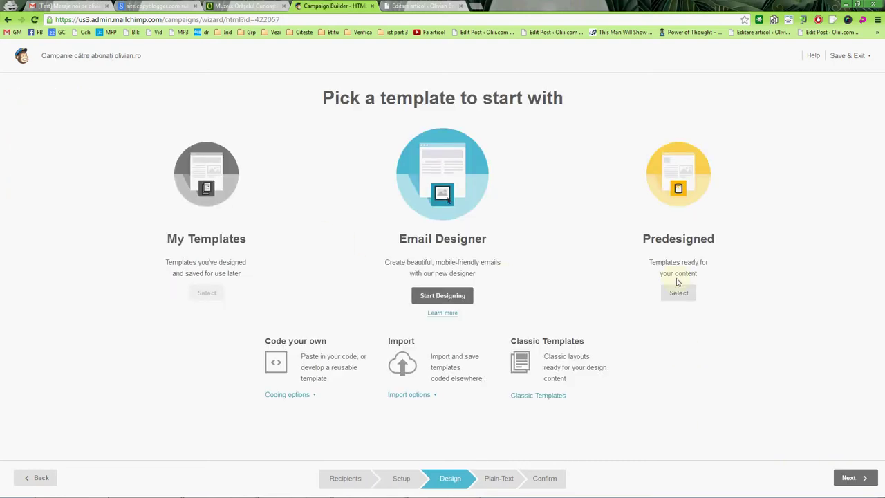
click(678, 291)
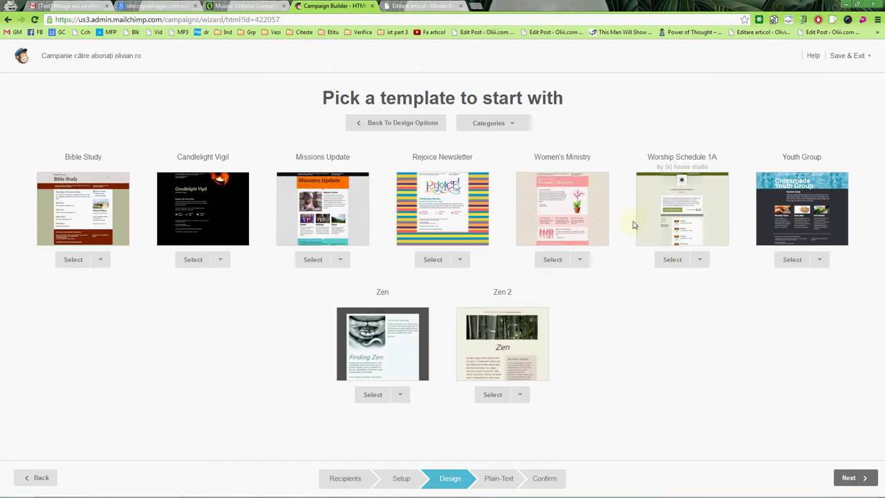
click(518, 123)
drag(598, 145, 601, 207)
click(471, 168)
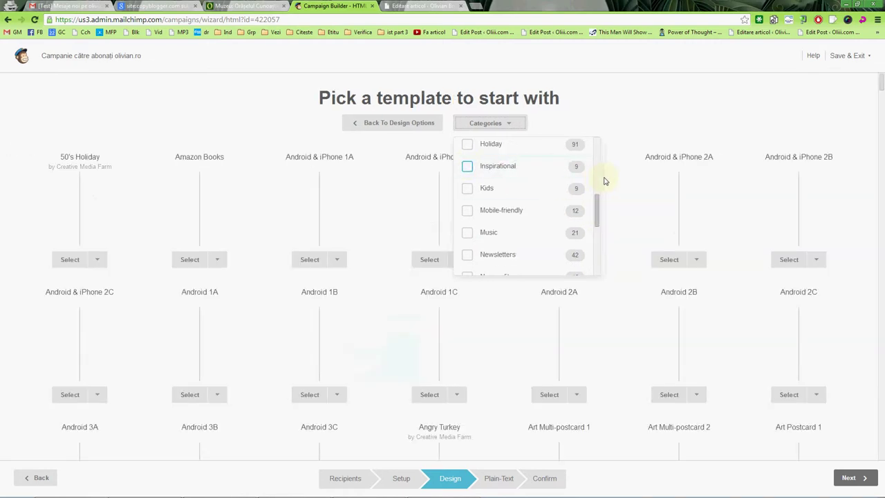
scroll(602, 176, up, 3)
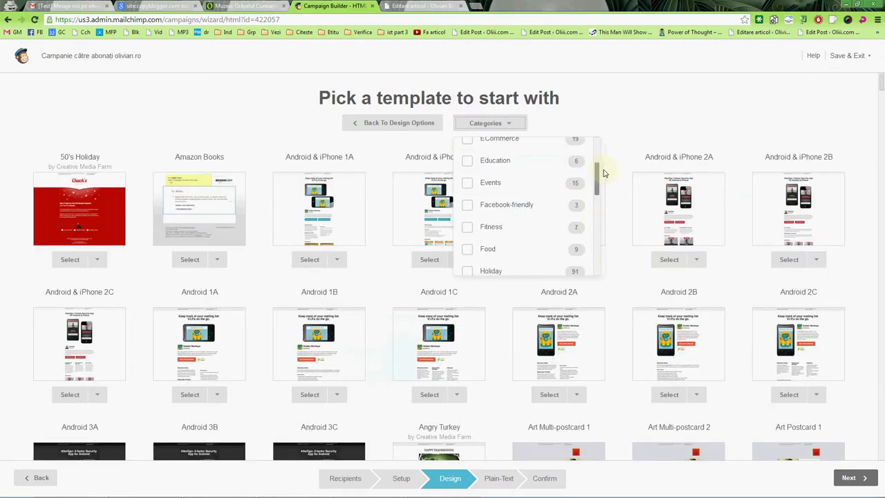
click(468, 271)
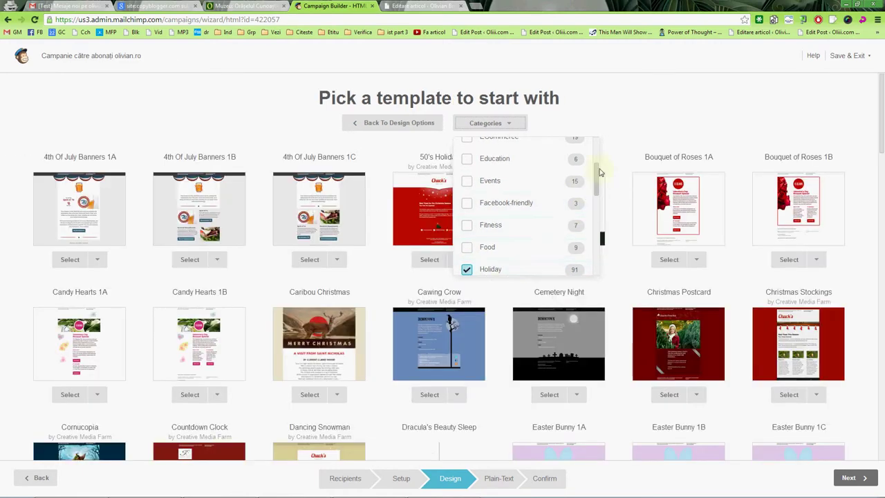
Browse the Holiday templates and select Shopping Bag by Creative Media Farm for the campaign
scroll(600, 282, down, 3)
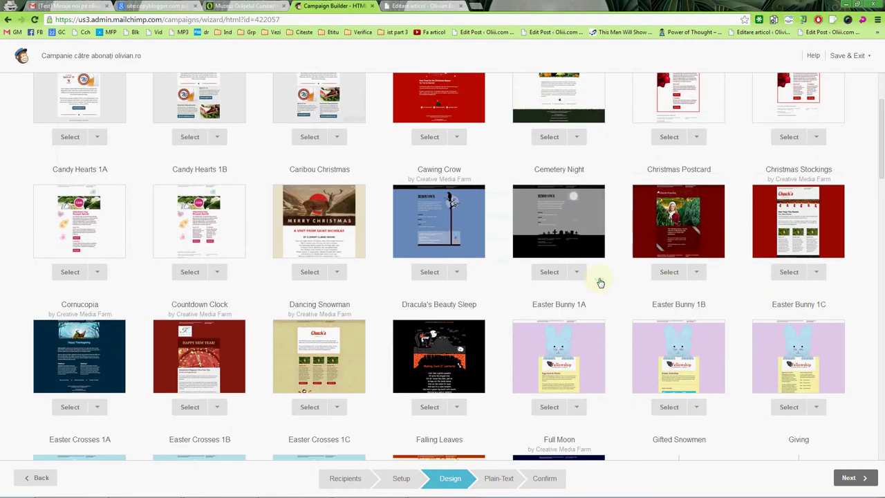
scroll(600, 282, down, 1)
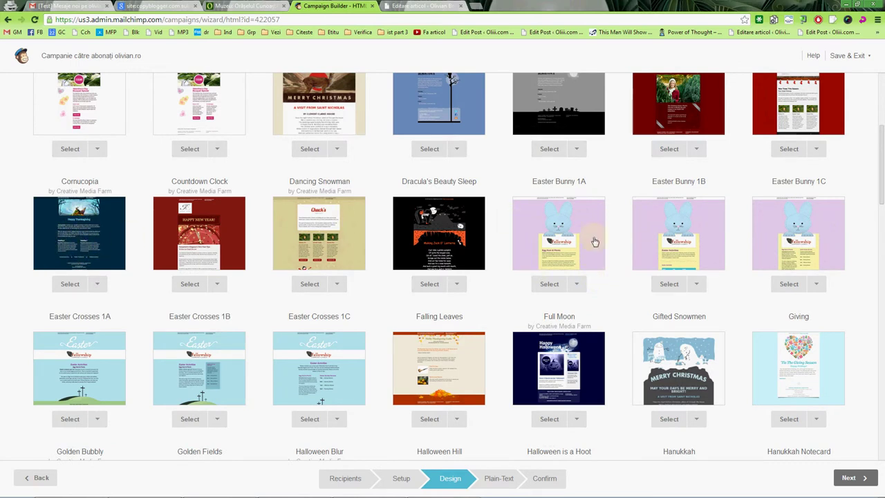
scroll(752, 271, up, 4)
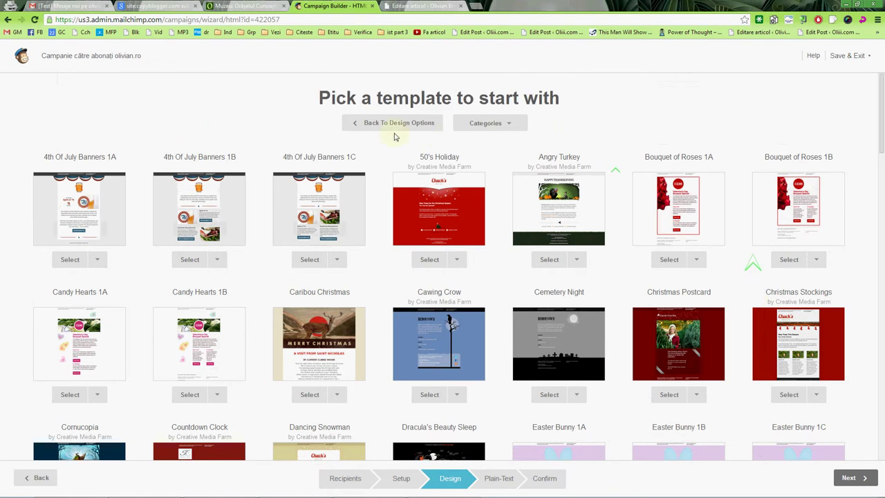
scroll(658, 254, down, 1)
scroll(659, 254, down, 1)
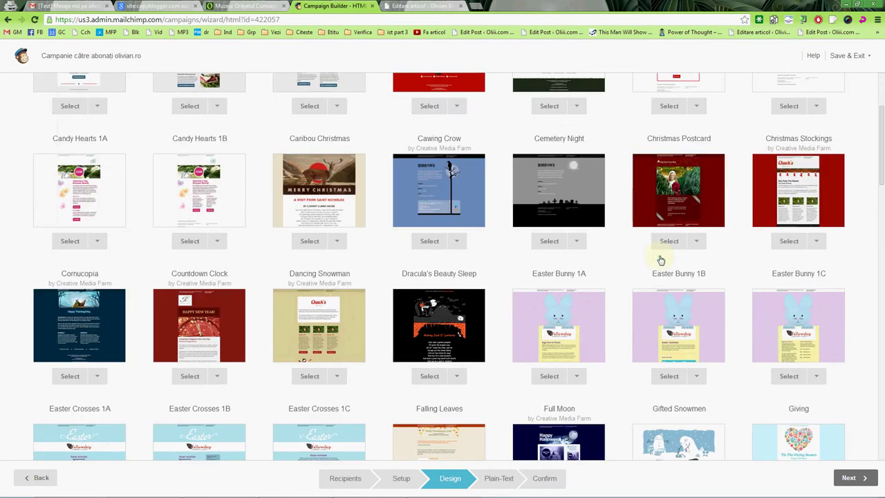
scroll(658, 256, down, 1)
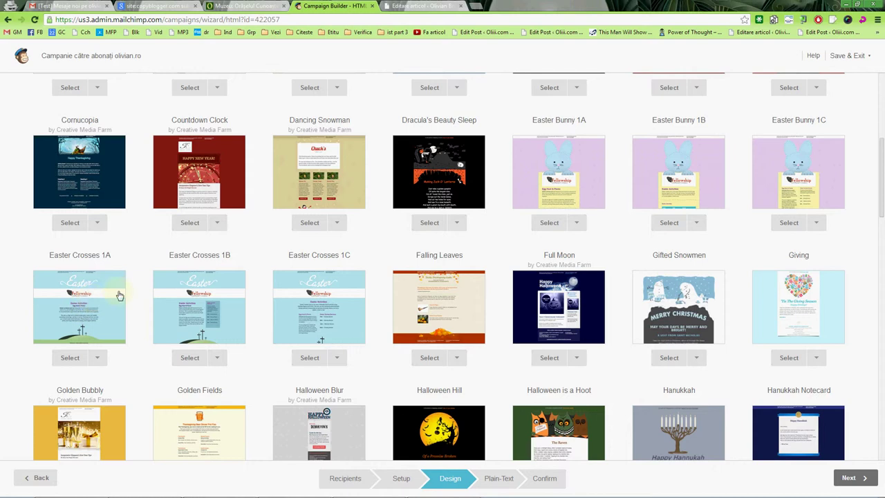
scroll(235, 296, down, 3)
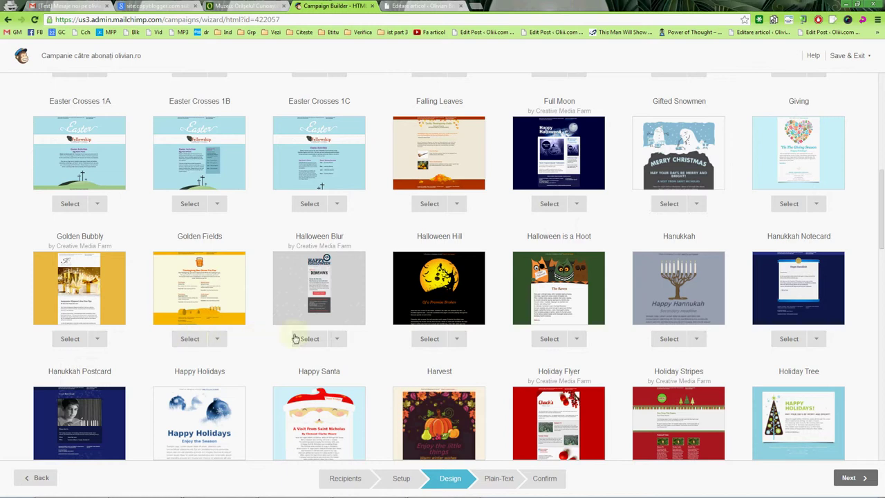
scroll(498, 335, down, 1)
scroll(502, 334, down, 2)
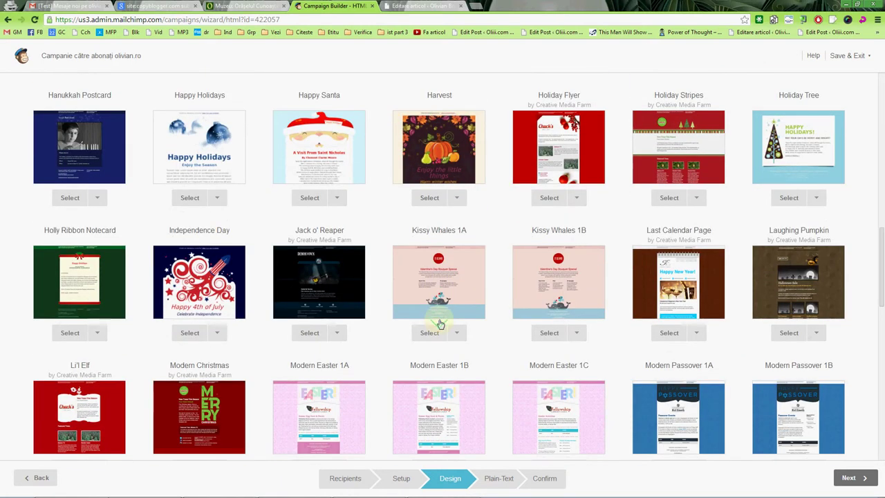
scroll(440, 325, down, 1)
scroll(439, 324, down, 1)
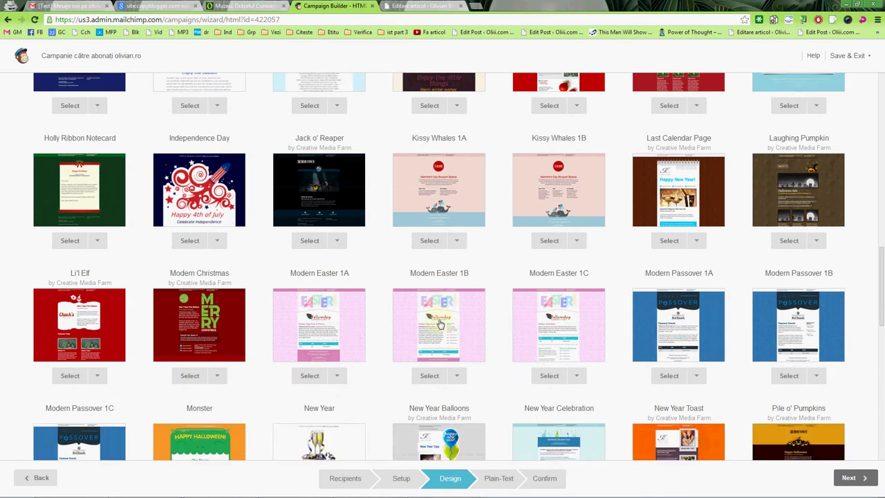
scroll(439, 324, down, 1)
scroll(439, 324, down, 3)
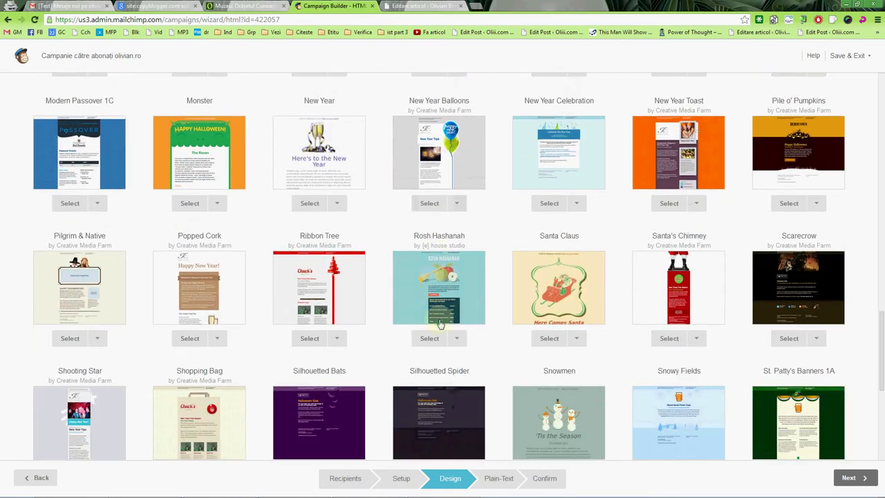
scroll(205, 333, down, 2)
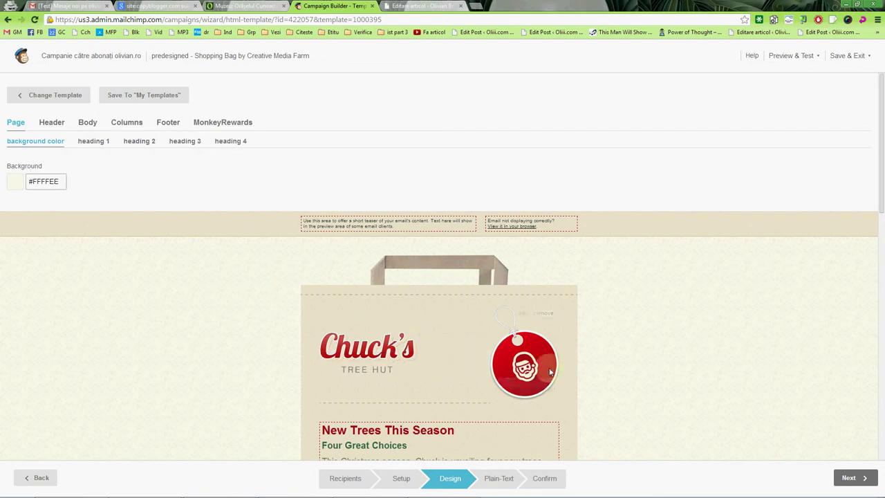
Look over the Shopping Bag layout from header to footer and continue past the plain-text version to the campaign's confirmation stage
mouse_move(439, 367)
mouse_move(558, 332)
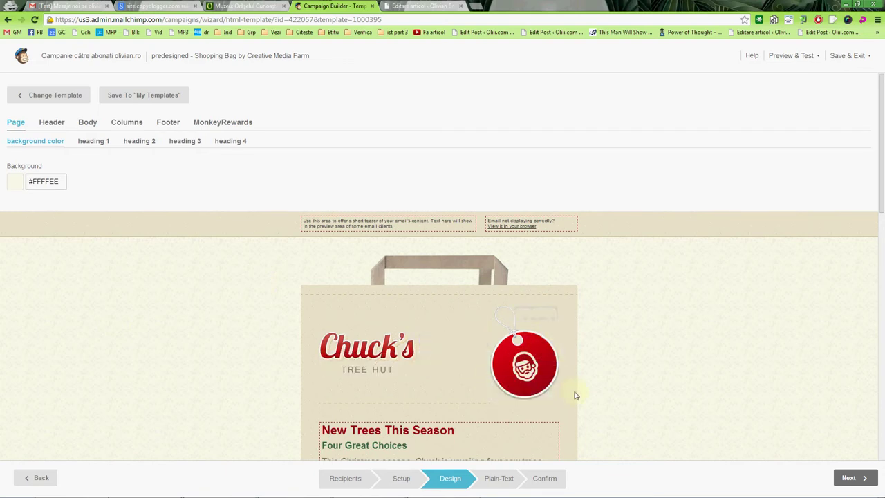
scroll(570, 389, down, 5)
scroll(563, 381, down, 6)
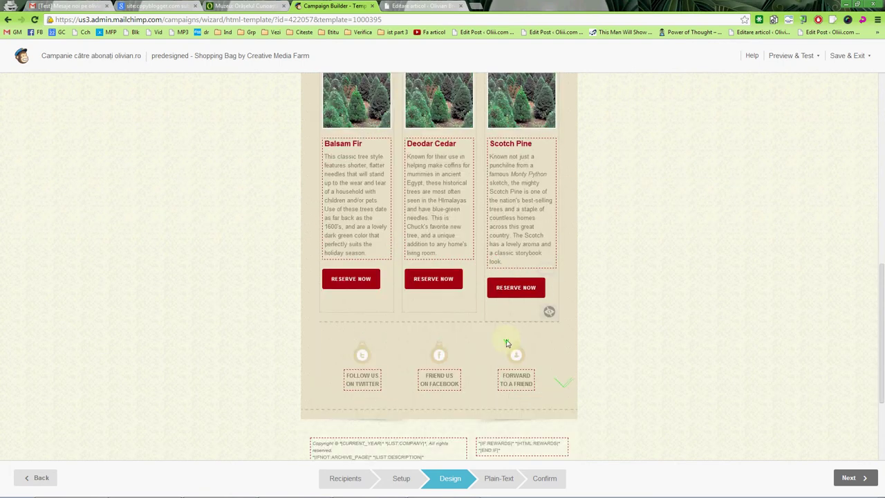
scroll(508, 342, up, 12)
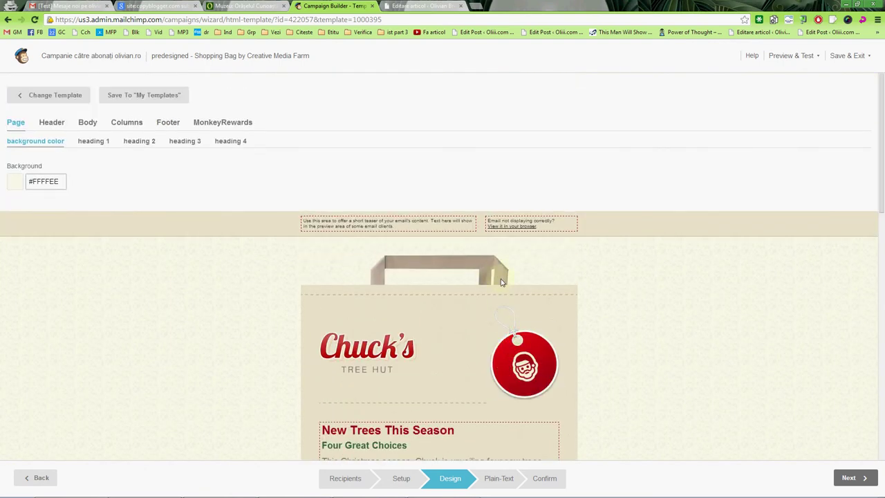
click(848, 478)
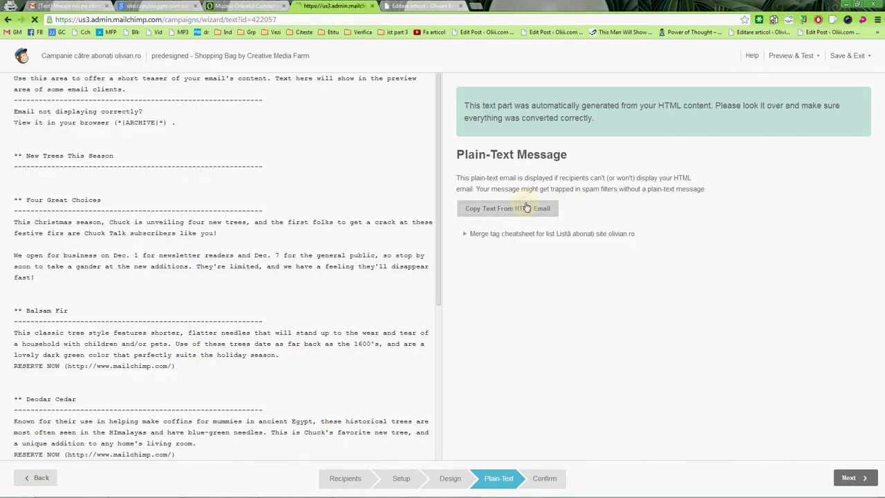
click(841, 471)
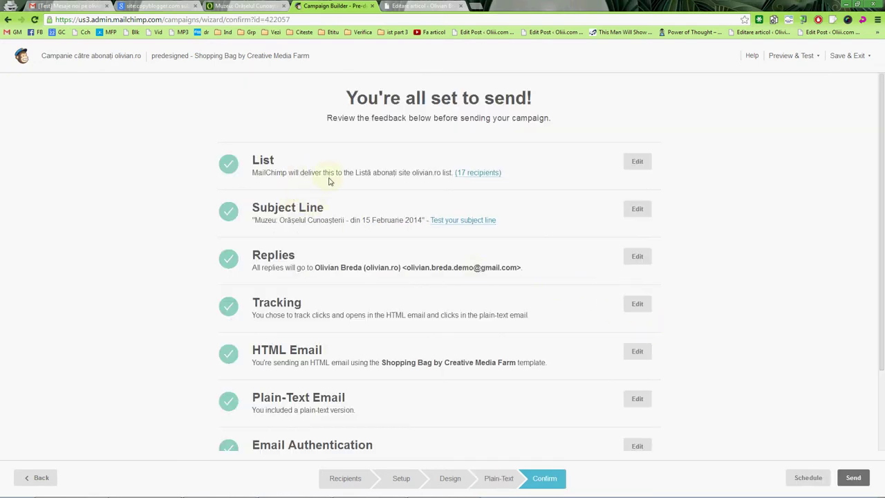
Review the pre-send checklist, including the recipient list, subject line, reply address, tracking, email versions, authentication and MonkeyRewards
scroll(333, 207, down, 3)
scroll(337, 225, up, 3)
drag(255, 160, 366, 159)
click(515, 175)
click(366, 159)
drag(252, 222, 419, 223)
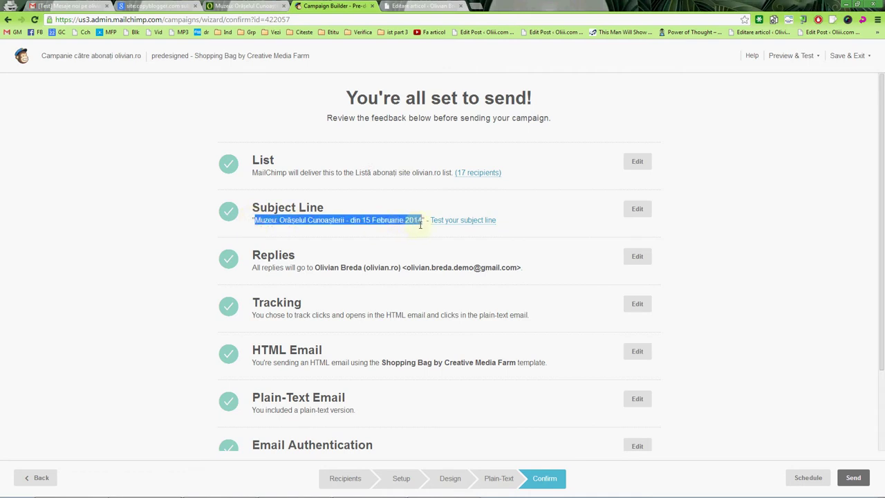
drag(296, 270, 517, 265)
scroll(454, 280, down, 1)
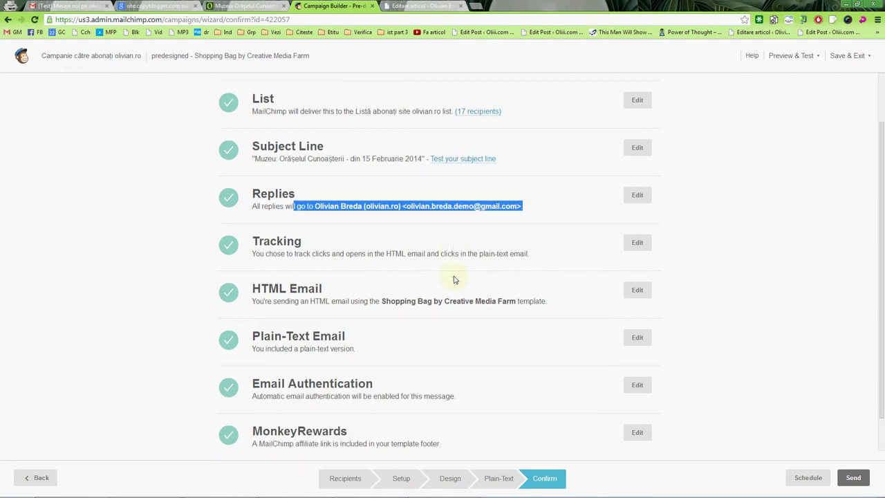
scroll(454, 279, down, 1)
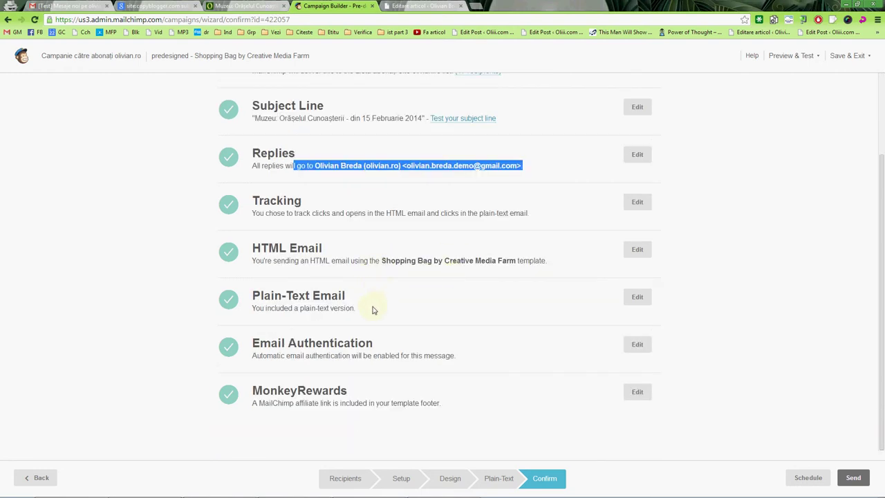
Set up the campaign's delivery schedule for February 25 2014 at 10:00 AM
click(795, 480)
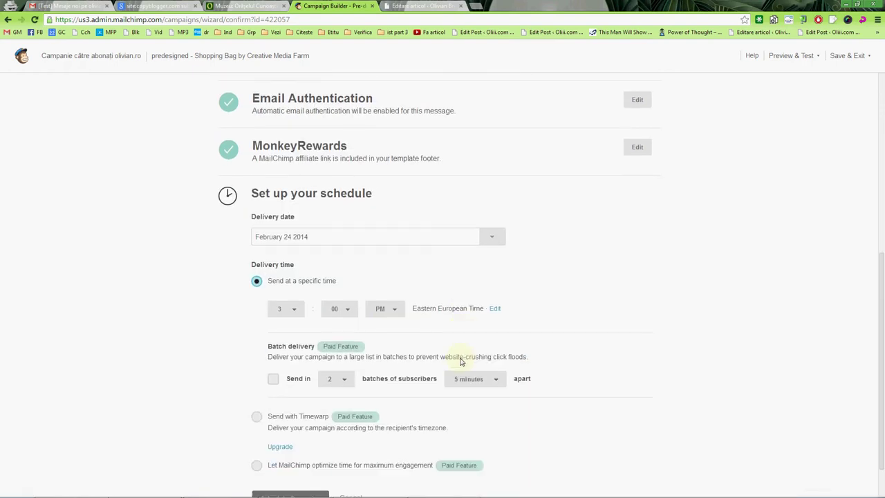
click(491, 184)
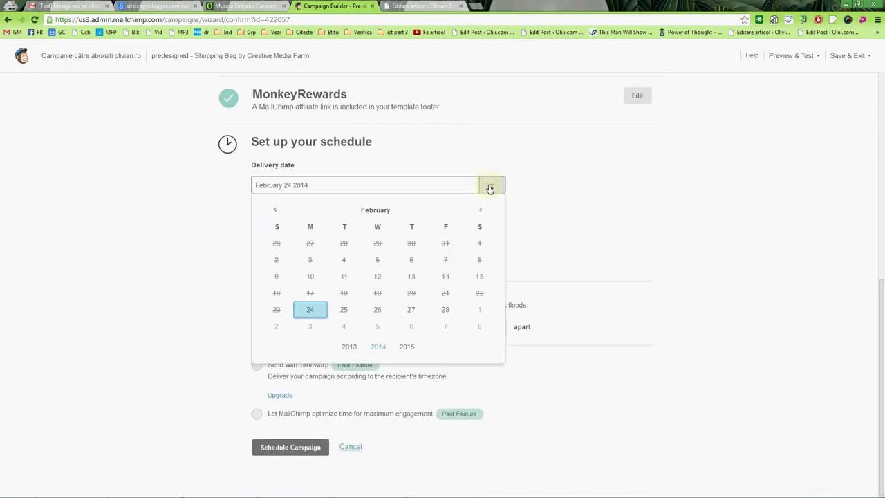
click(352, 314)
click(296, 257)
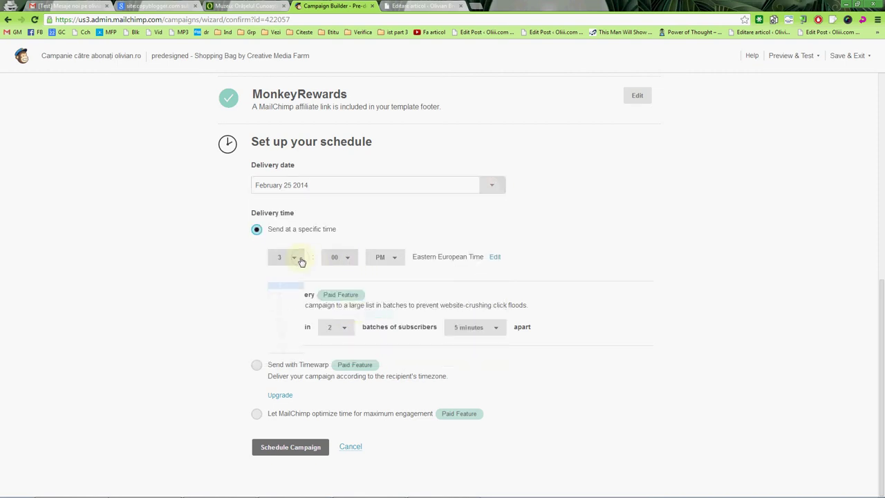
click(292, 338)
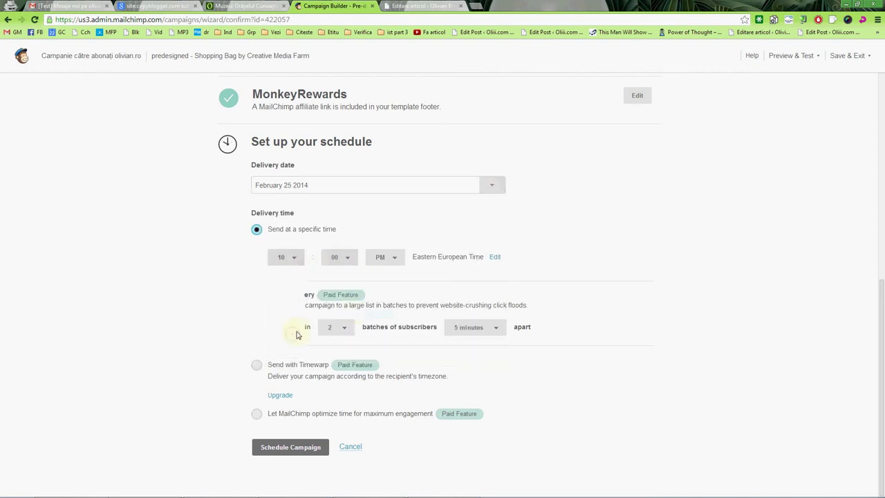
click(391, 257)
click(381, 269)
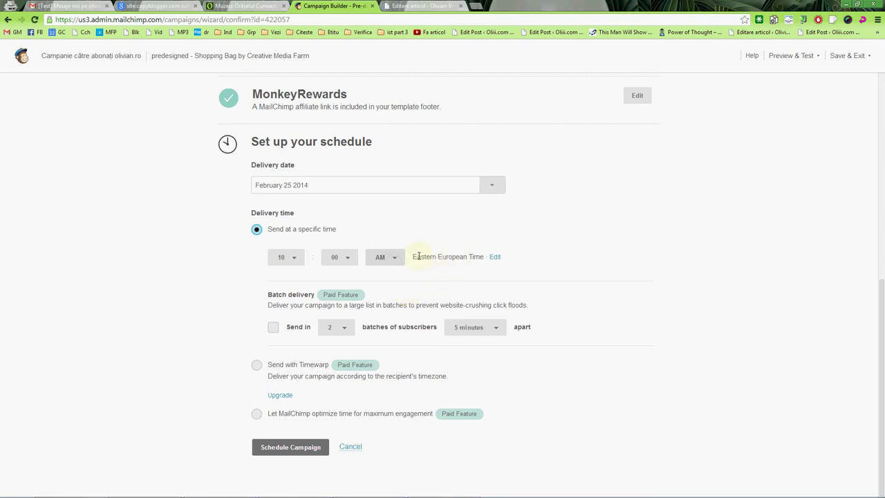
Check which time zone applies to the scheduled delivery time
drag(413, 256, 485, 257)
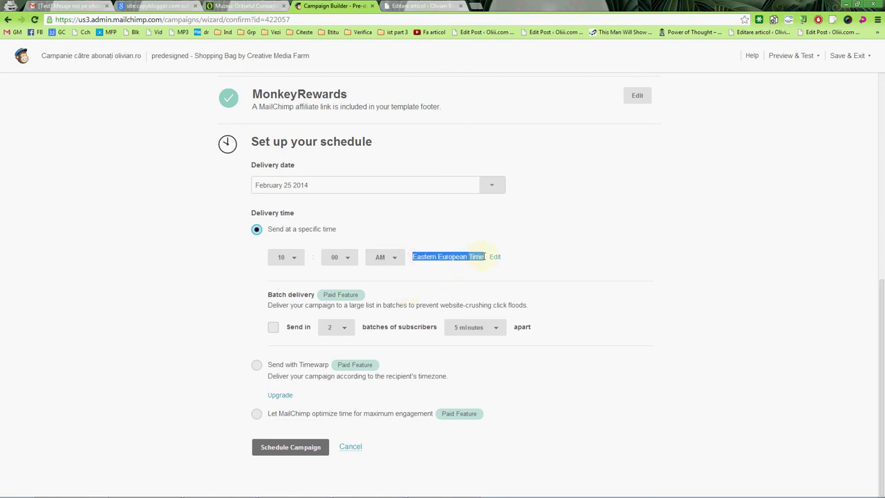
click(484, 256)
triple_click(482, 257)
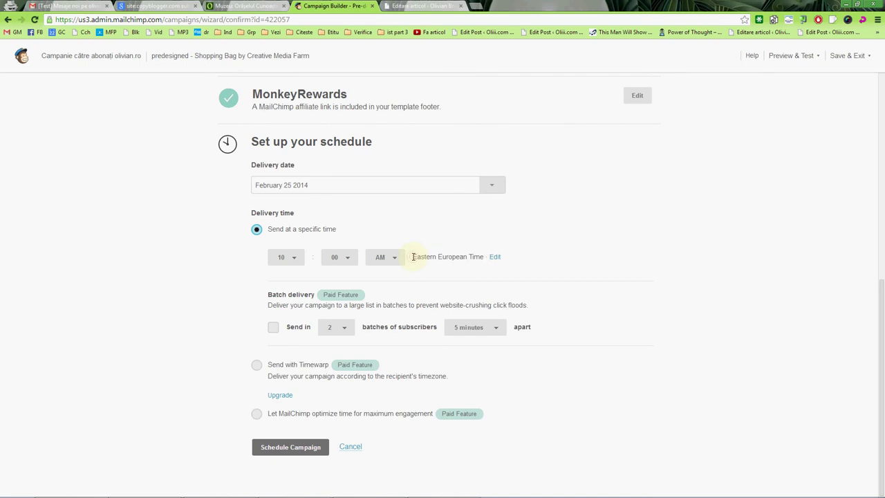
drag(412, 257, 484, 255)
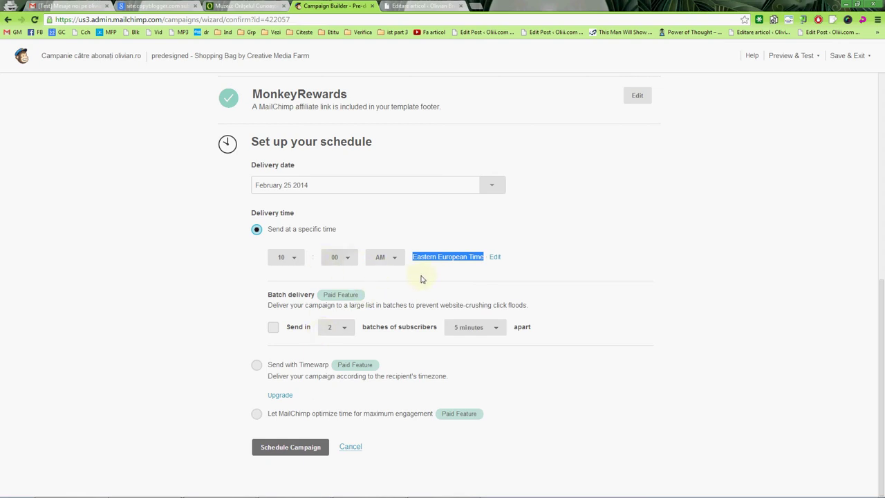
Save the campaign without sending it and exit to the list of campaigns
scroll(442, 320, up, 6)
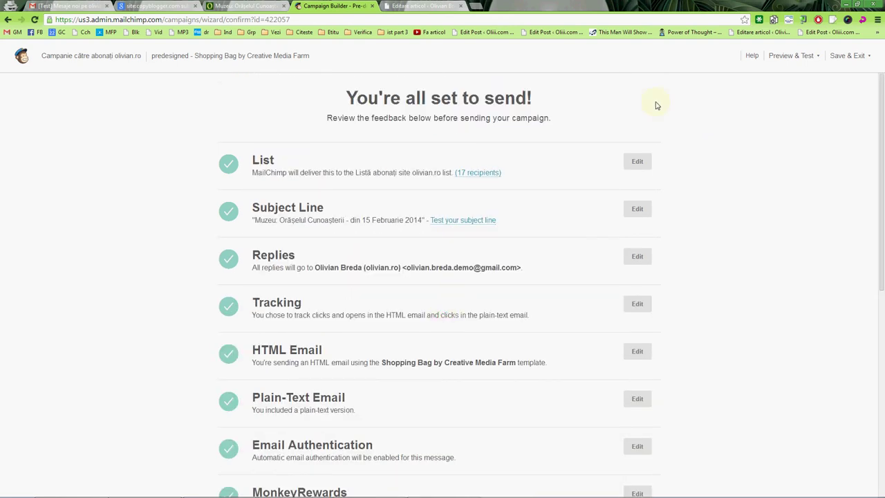
click(834, 58)
click(829, 99)
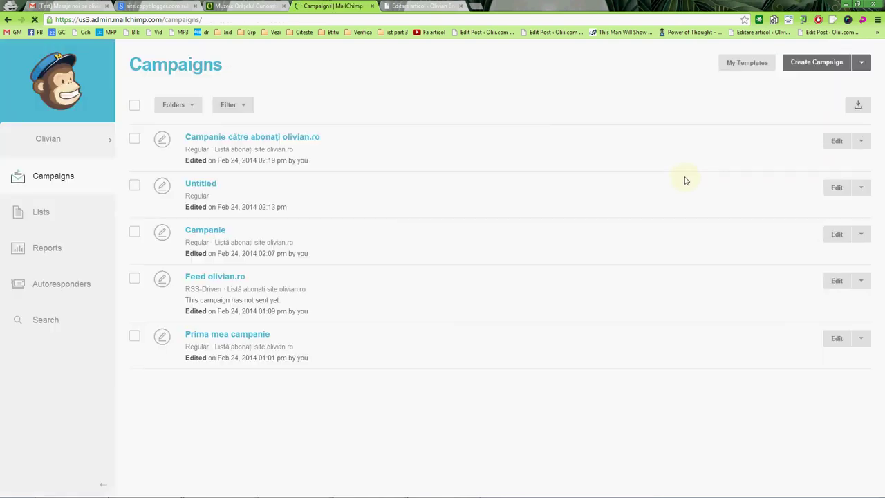
Delete the campaigns Untitled, Campanie and Feed olivian.ro, entering DELETE to confirm
click(134, 185)
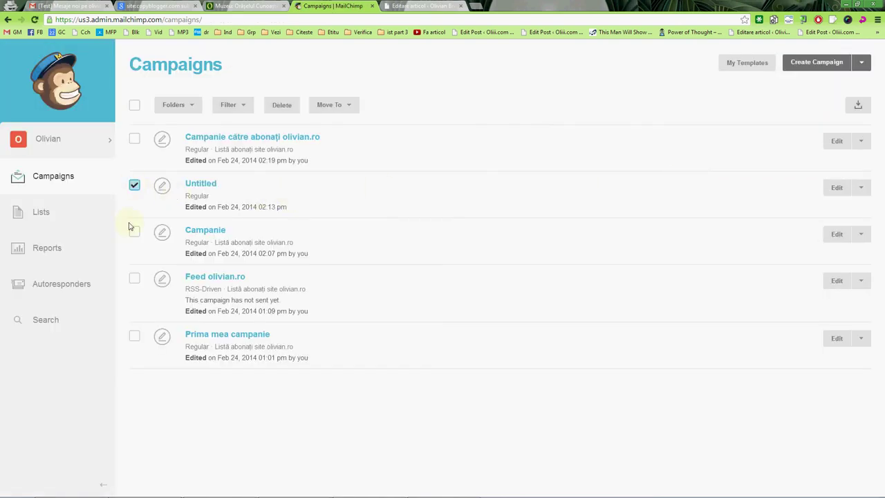
click(135, 232)
click(282, 106)
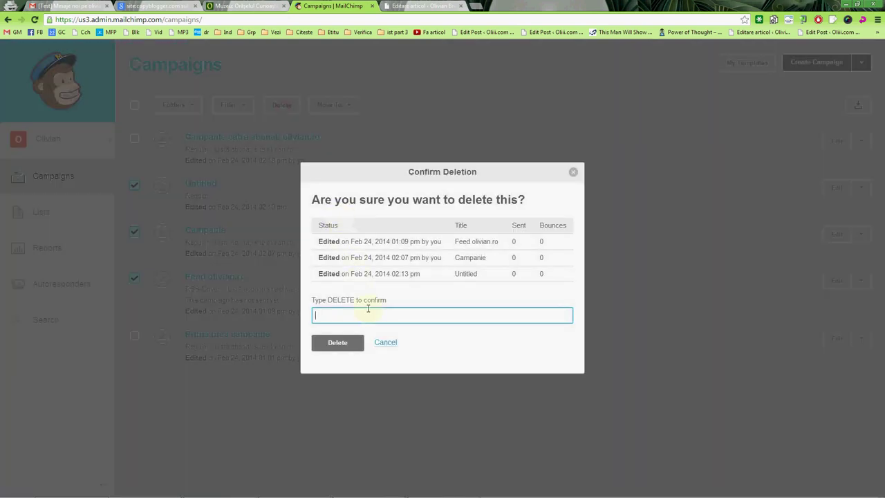
text(DELETE)
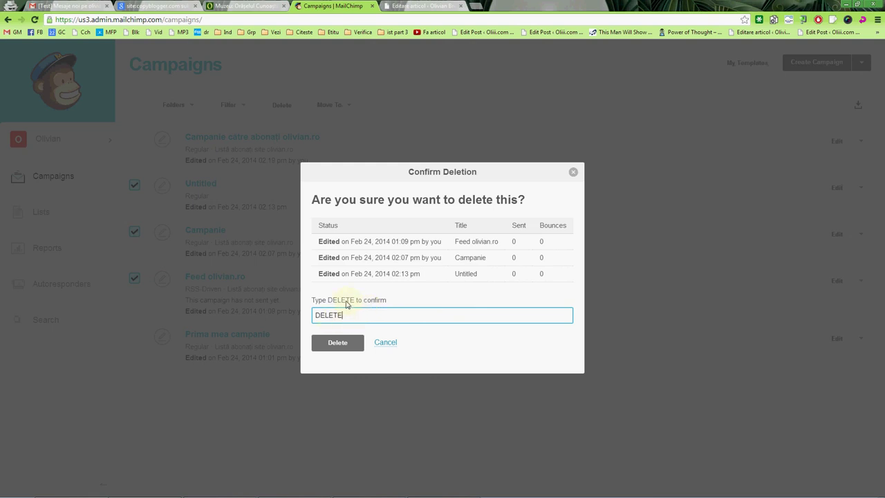
click(339, 342)
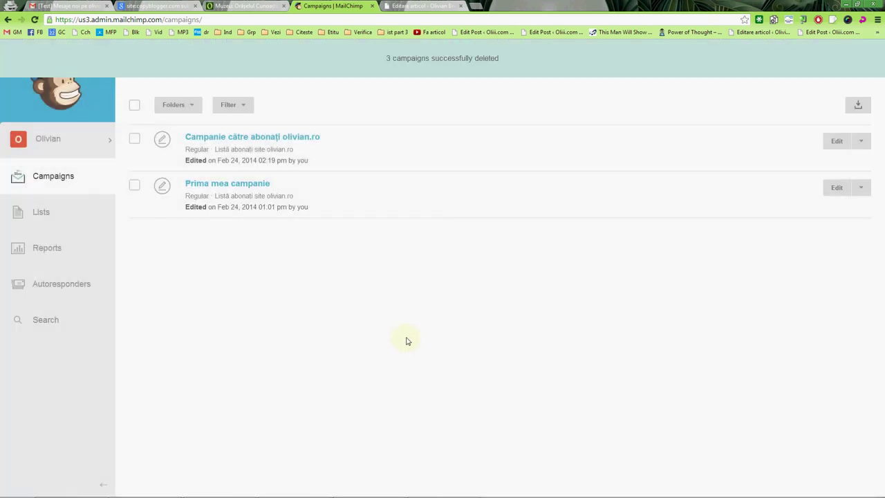